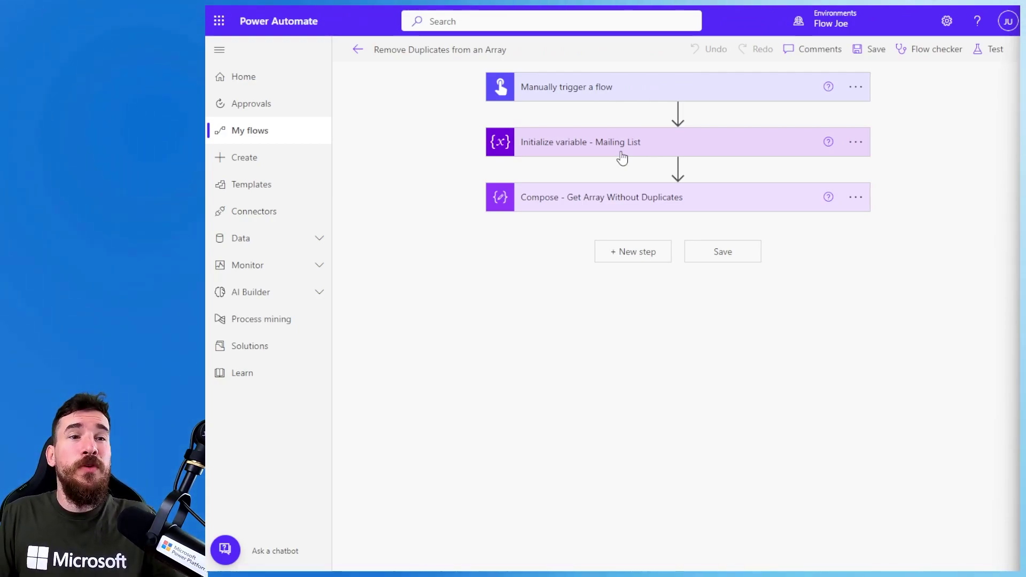
Expand the Initialize variable - Mailing List step to review its eight-address Emails array.
{"action": "left_click", "coordinate": [621, 157]}
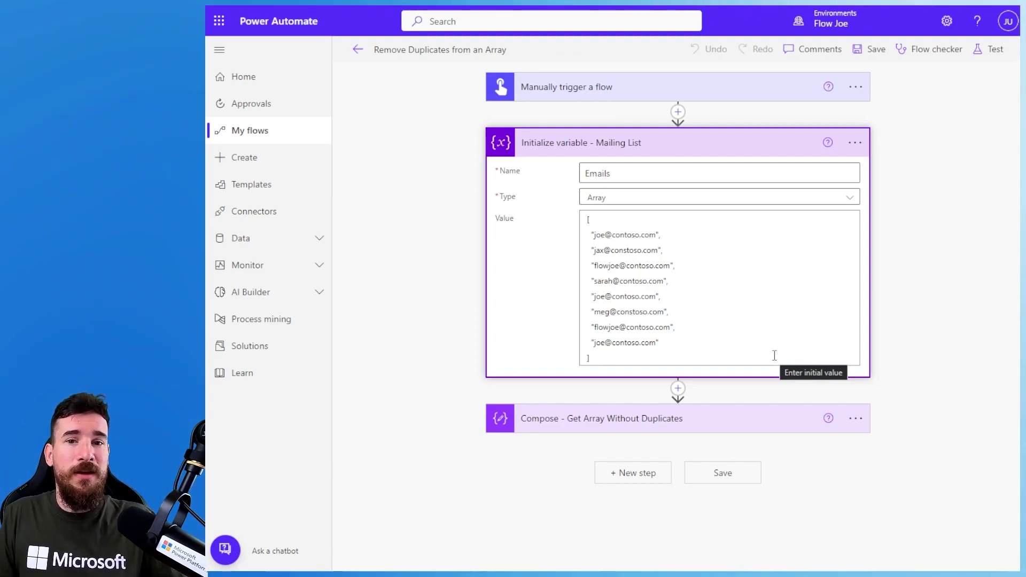
Expand the Get Array Without Duplicates Compose step and open its union() expression for editing.
{"action": "left_click", "coordinate": [722, 425]}
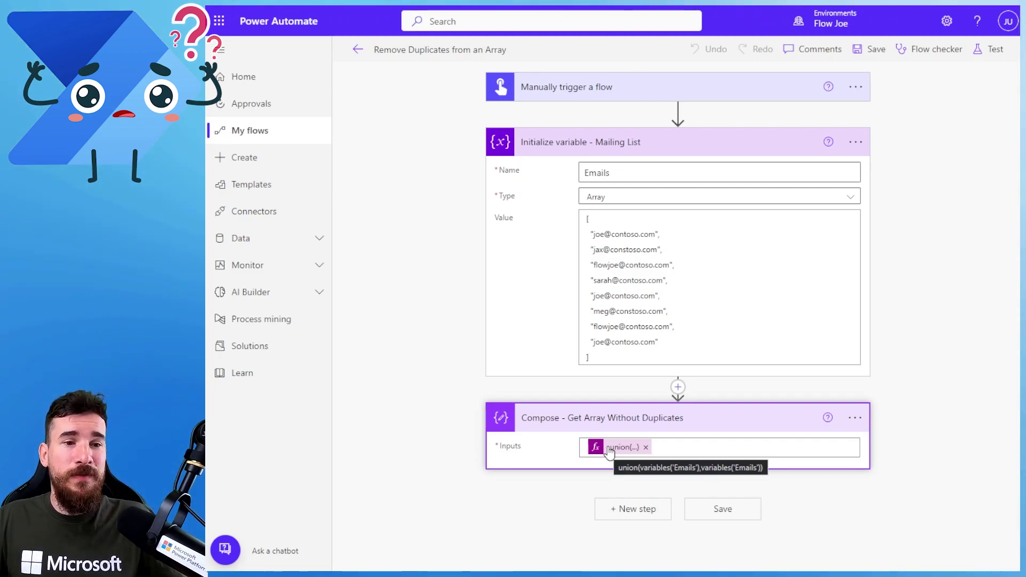
{"action": "left_click", "coordinate": [610, 451]}
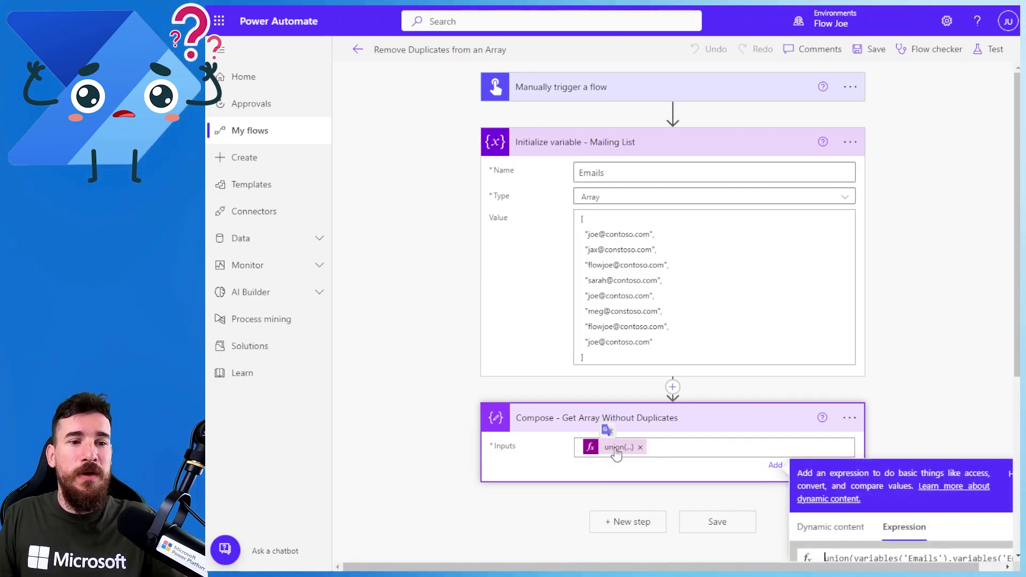
{"action": "left_click", "coordinate": [874, 494]}
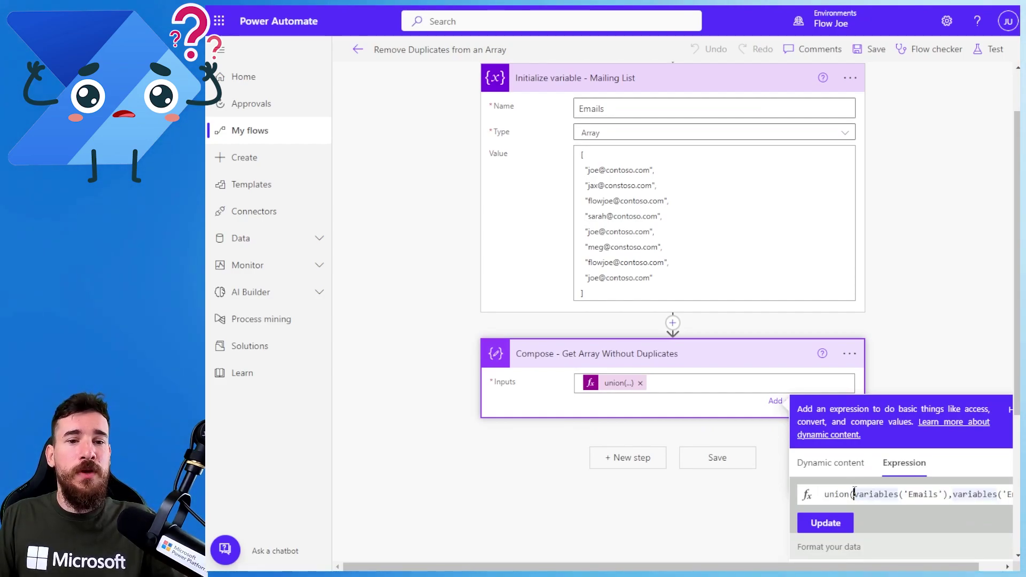
{"action": "left_click_drag", "start_coordinate": [854, 493], "coordinate": [834, 496]}
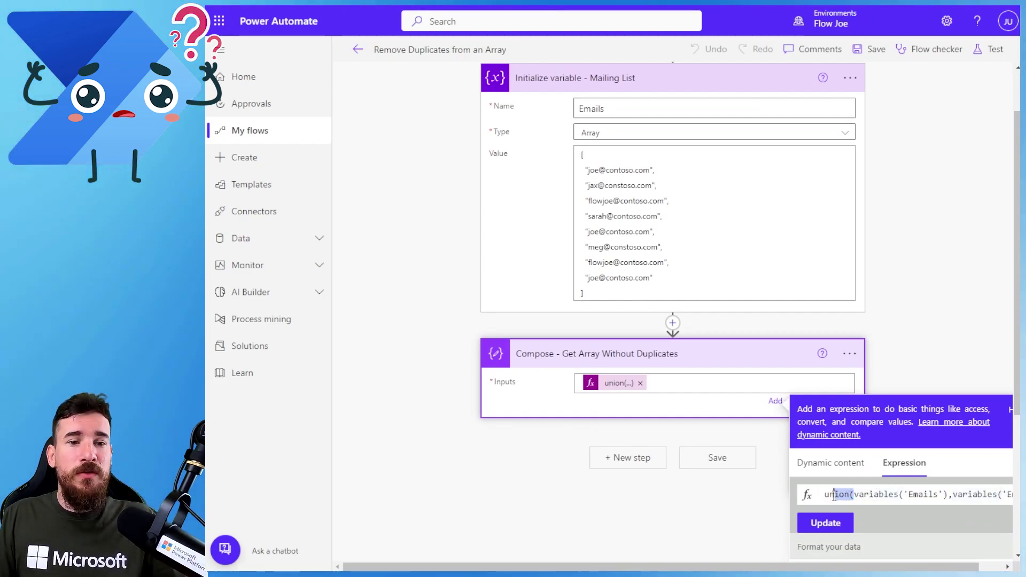
Highlight both variables('Emails') references, then restore union(variables('Emails'),variables('Emails')).
{"action": "left_click", "coordinate": [864, 494]}
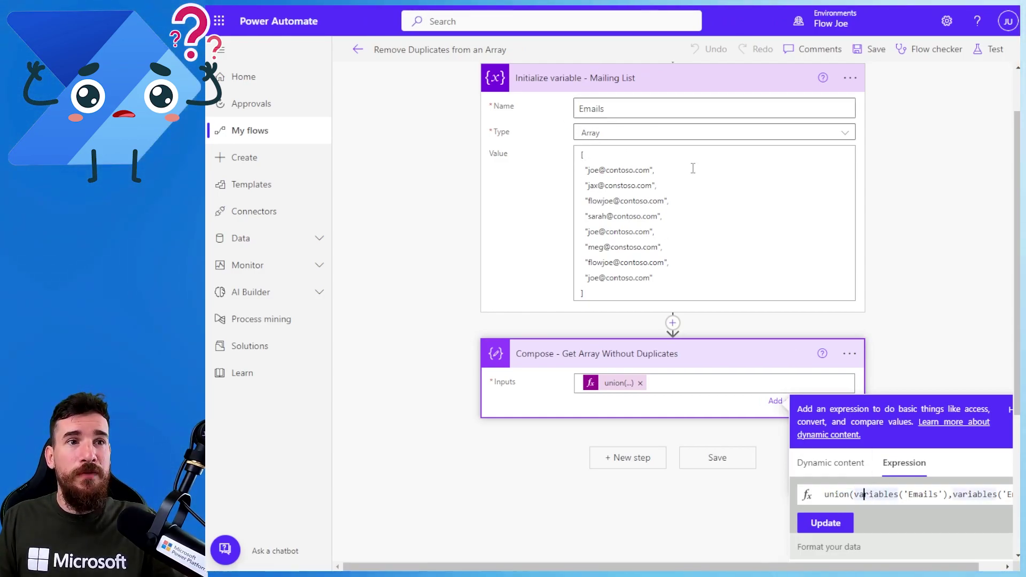
{"action": "left_click_drag", "start_coordinate": [853, 492], "coordinate": [946, 497]}
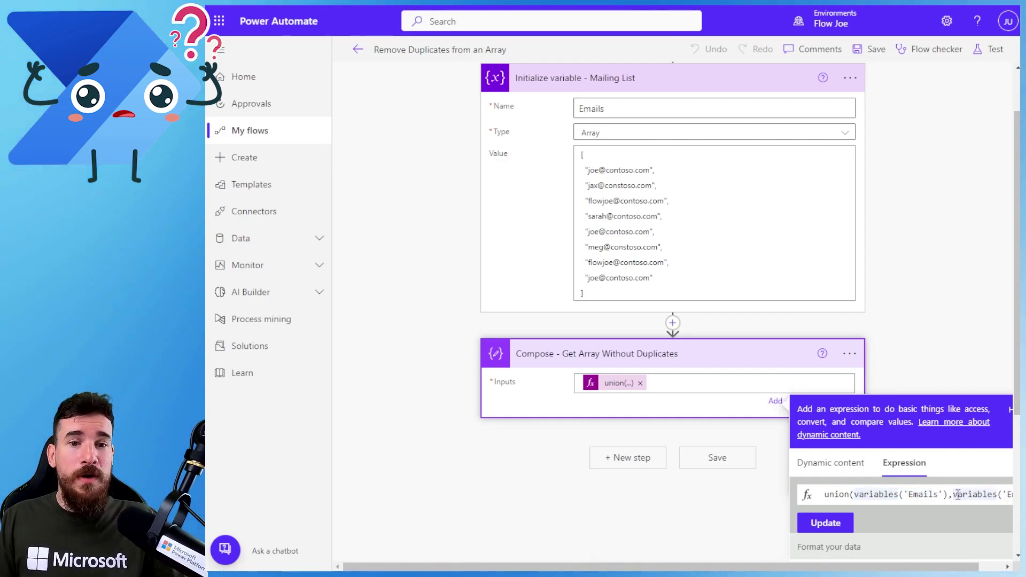
{"action": "left_click", "coordinate": [957, 494]}
{"action": "double_click", "coordinate": [956, 494]}
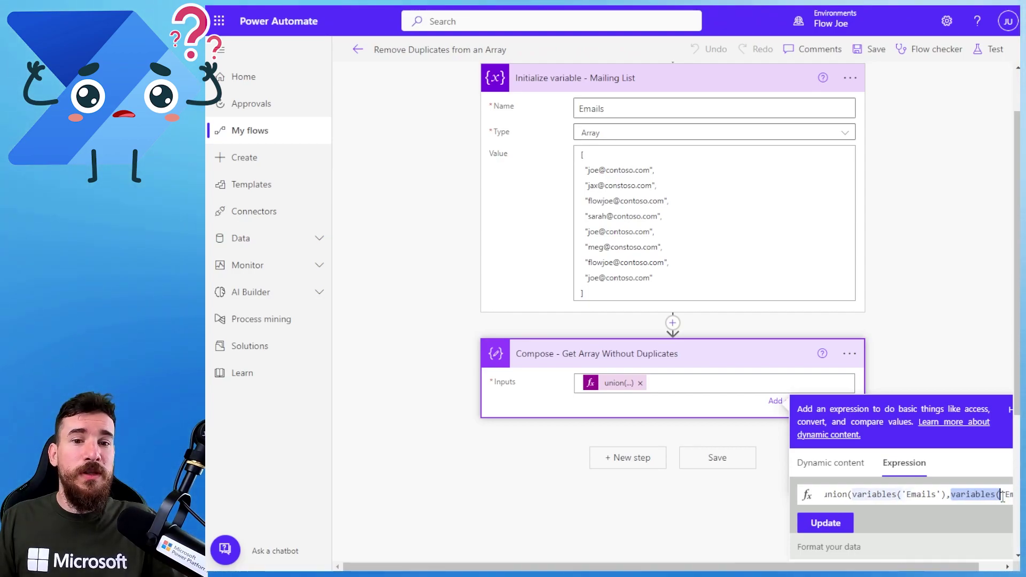
{"action": "left_click", "coordinate": [991, 495]}
{"action": "key", "text": "ctrl+a"}
{"action": "key", "text": "ctrl+c"}
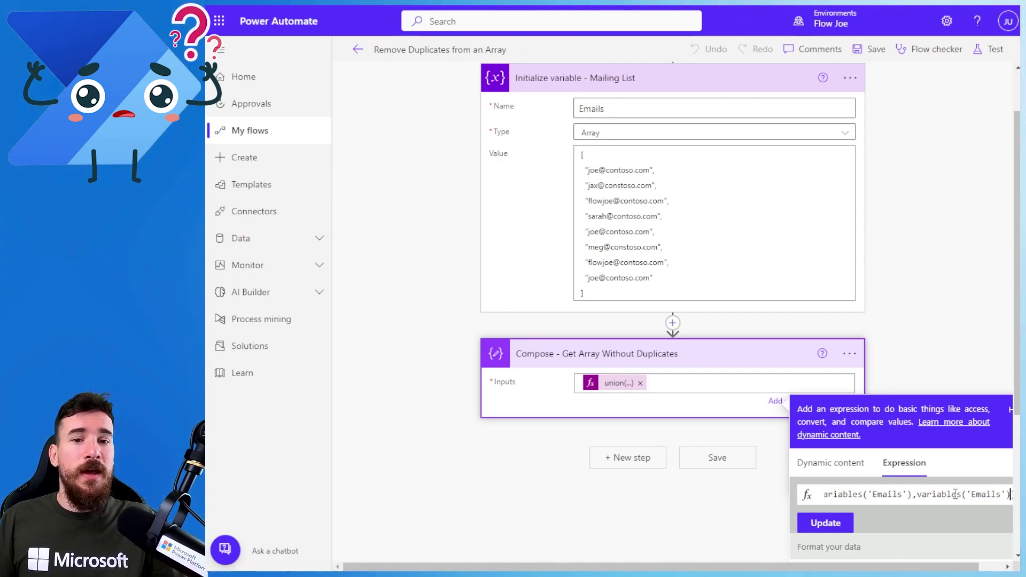
{"action": "key", "text": "BackSpace"}
{"action": "key", "text": "ctrl+v"}
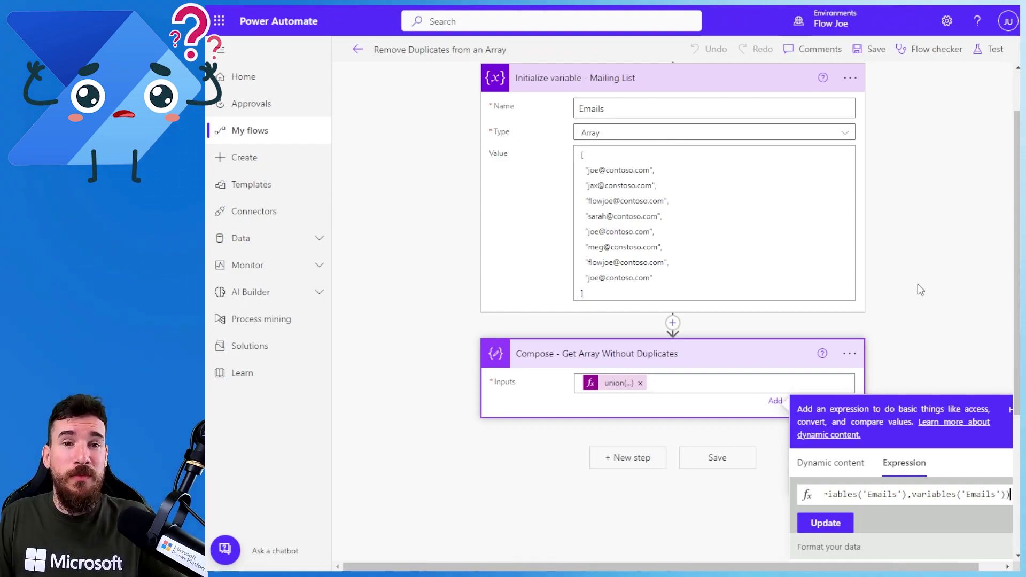
Close the expression editor and run a manual test of the flow.
{"action": "left_click", "coordinate": [919, 288]}
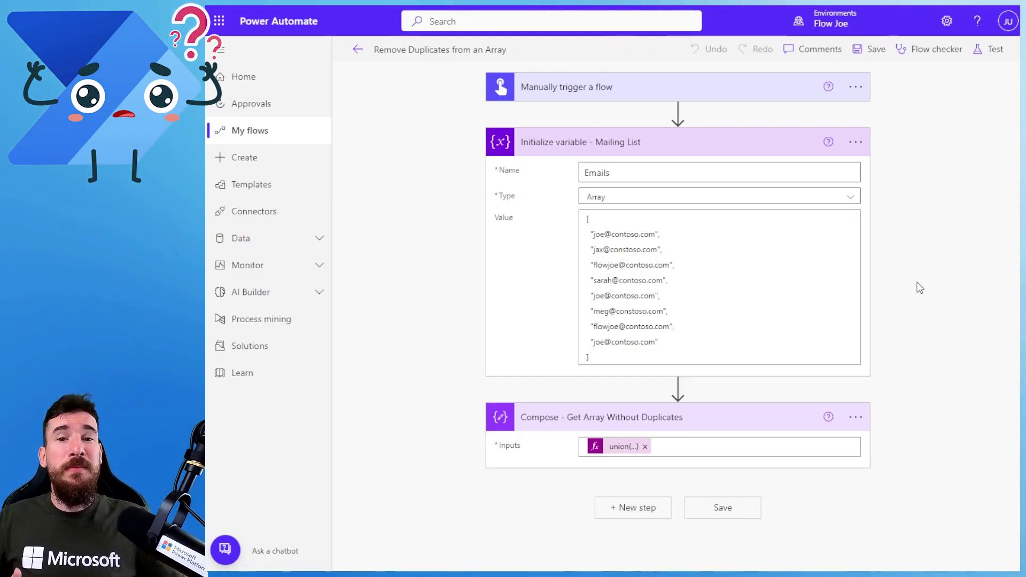
{"action": "left_click", "coordinate": [990, 48]}
{"action": "left_click", "coordinate": [792, 81]}
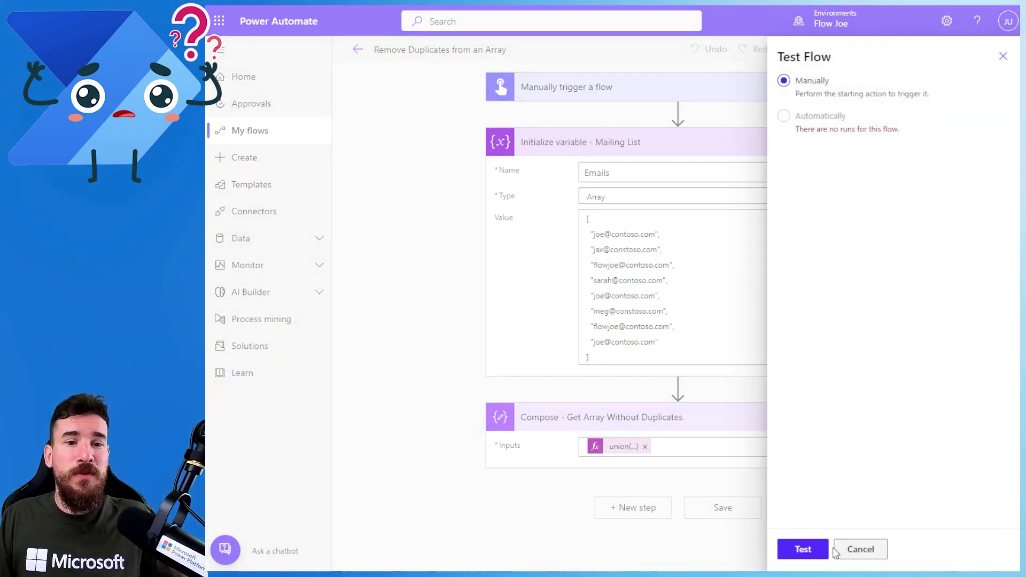
{"action": "left_click", "coordinate": [809, 549]}
{"action": "left_click", "coordinate": [847, 546]}
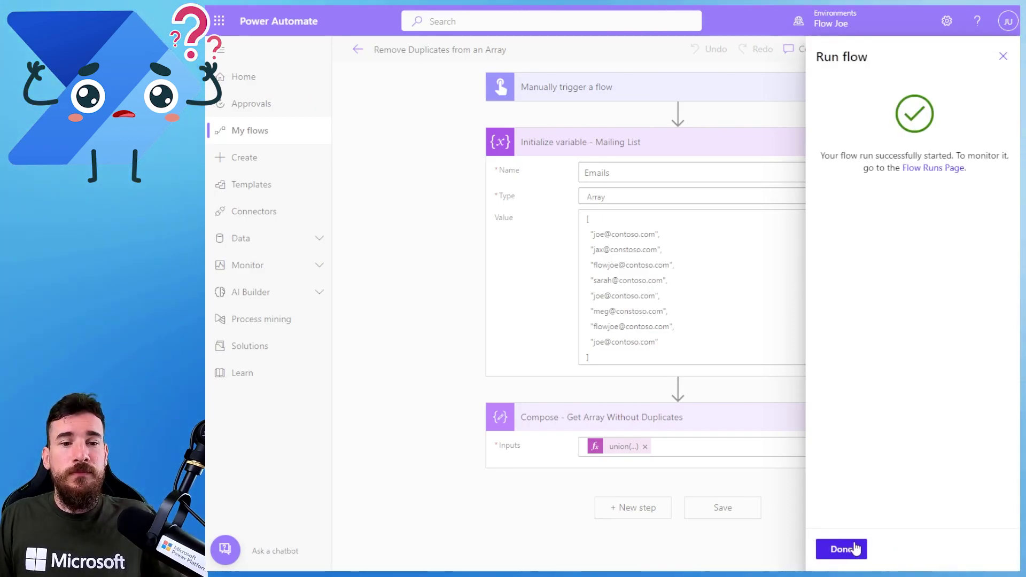
{"action": "left_click", "coordinate": [852, 551]}
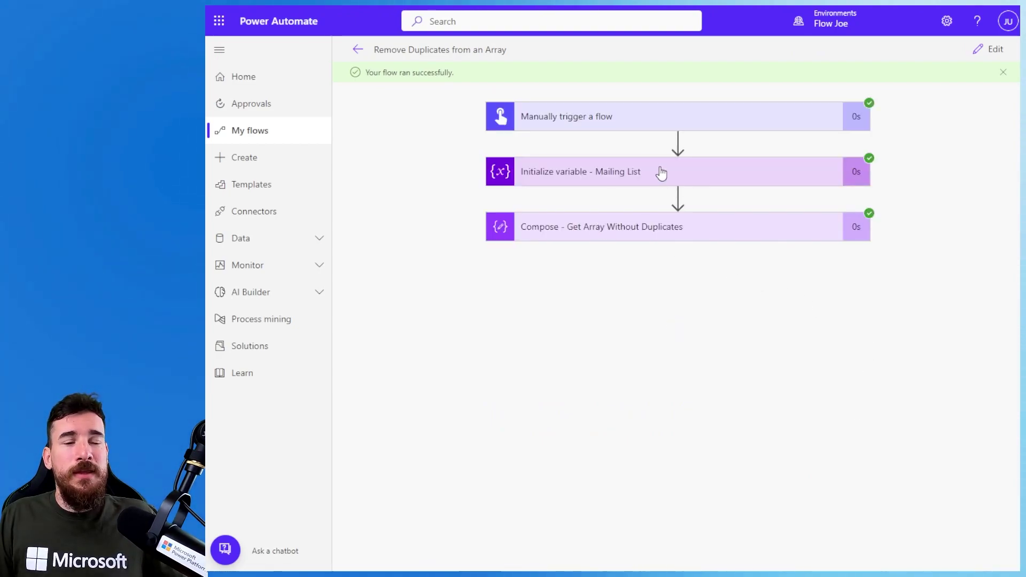
In the run results, review the Mailing List step's Emails array of eight addresses, duplicates included.
{"action": "left_click", "coordinate": [653, 182]}
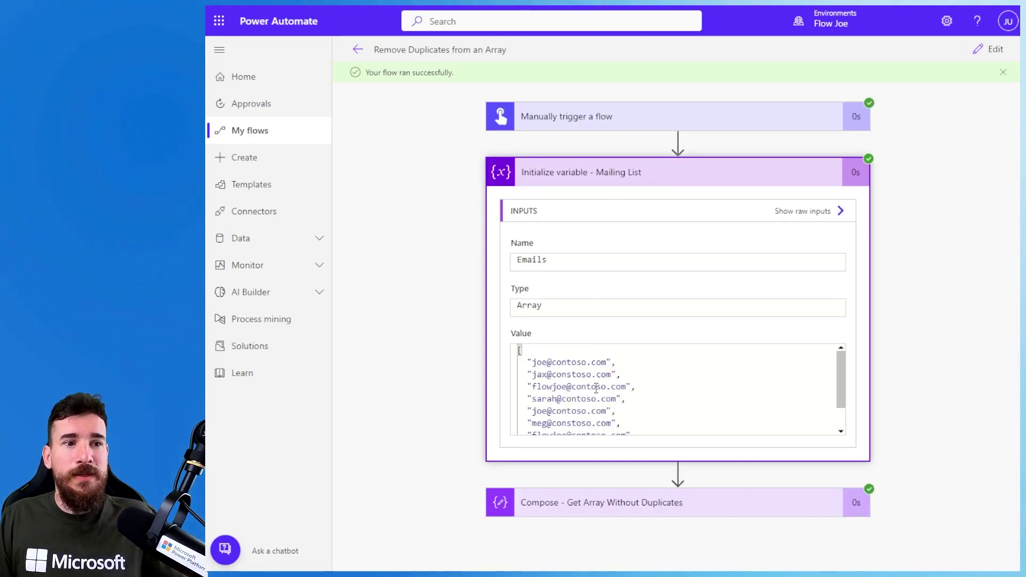
{"action": "scroll", "coordinate": [573, 373], "scroll_direction": "down", "scroll_amount": 3}
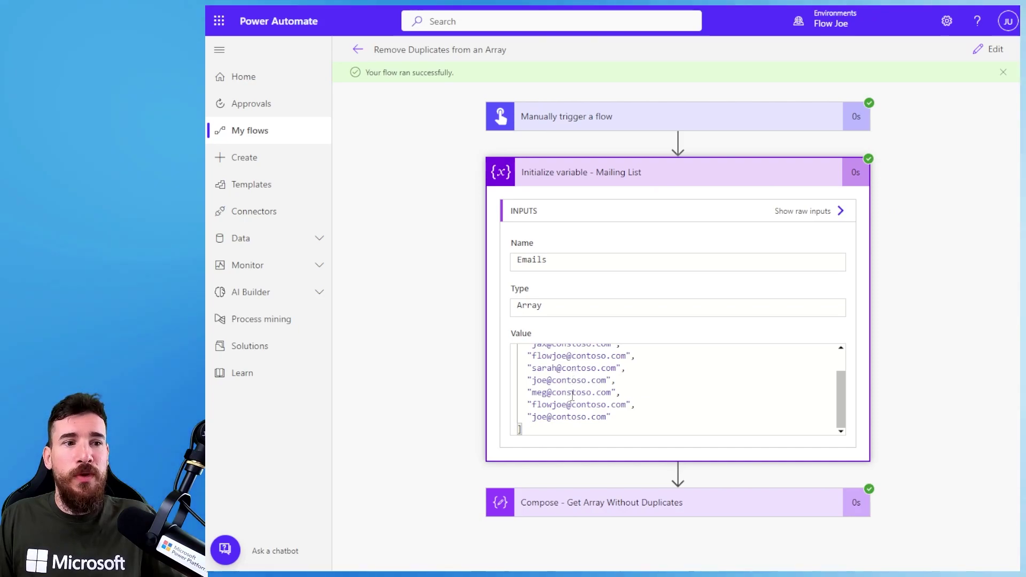
{"action": "scroll", "coordinate": [577, 385], "scroll_direction": "up", "scroll_amount": 3}
{"action": "scroll", "coordinate": [580, 398], "scroll_direction": "down", "scroll_amount": 3}
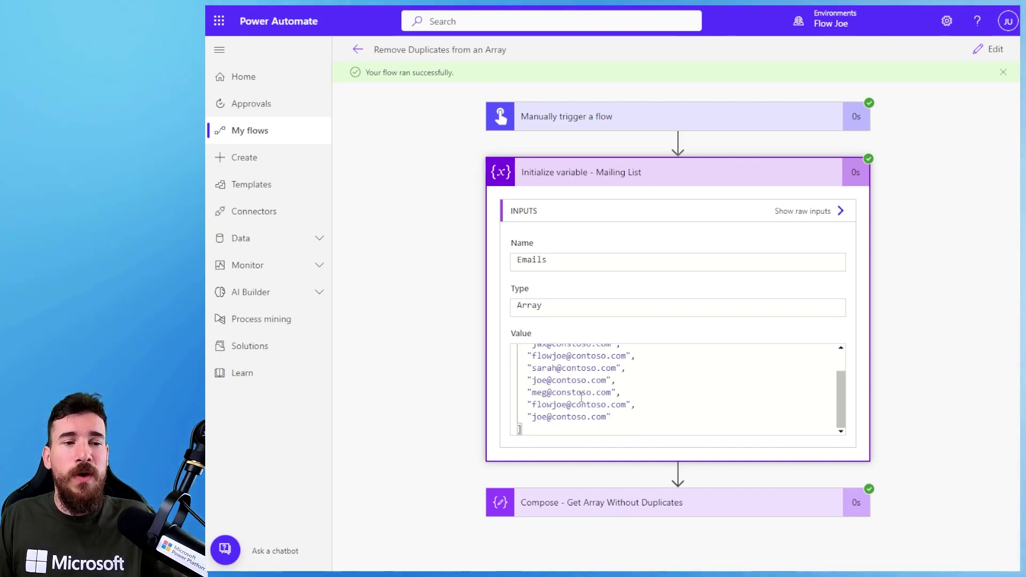
{"action": "scroll", "coordinate": [581, 396], "scroll_direction": "up", "scroll_amount": 3}
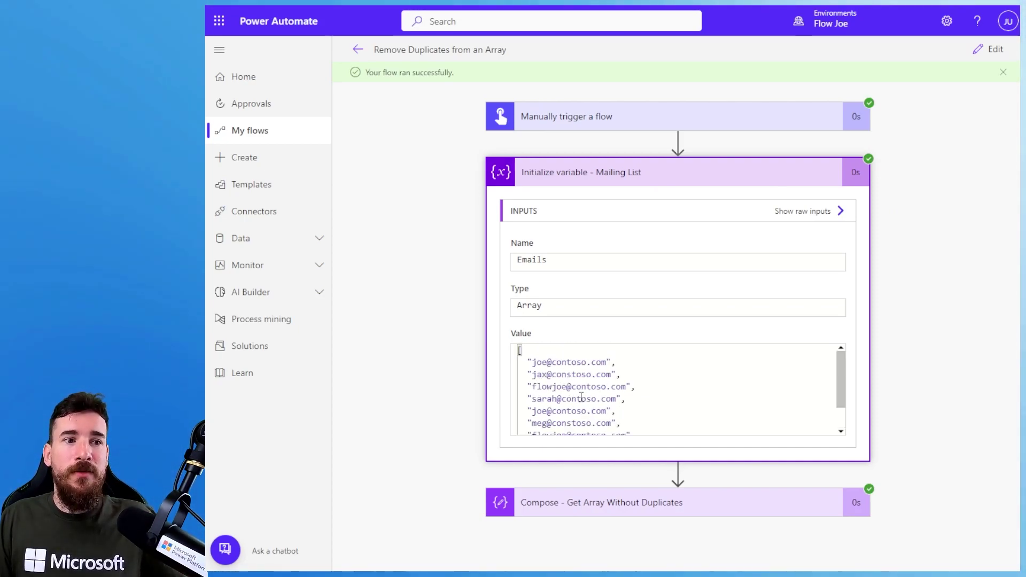
{"action": "scroll", "coordinate": [581, 395], "scroll_direction": "down", "scroll_amount": 3}
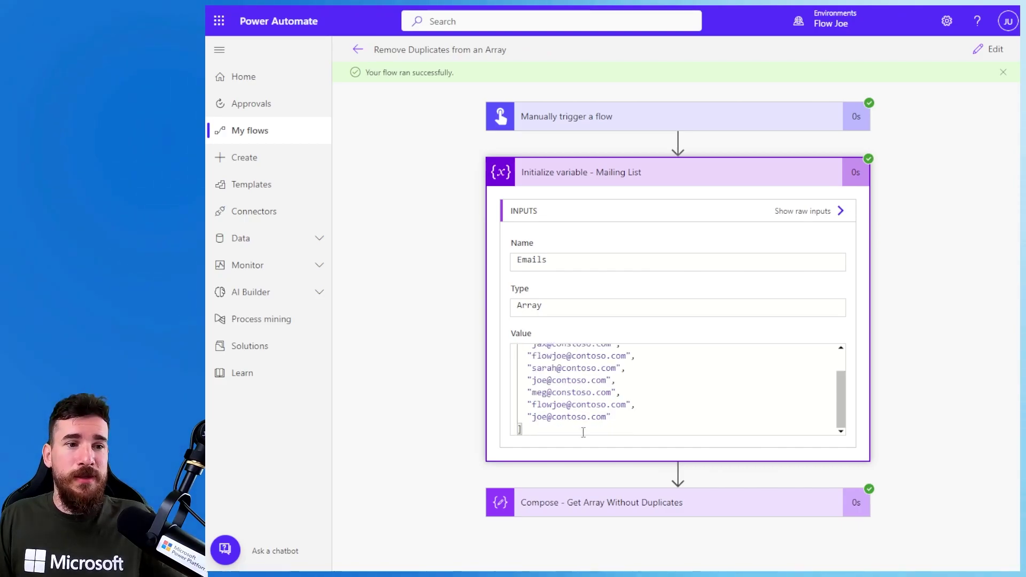
Expand the Compose - Get Array Without Duplicates run results to view its inputs and outputs.
{"action": "left_click", "coordinate": [611, 515]}
{"action": "scroll", "coordinate": [597, 440], "scroll_direction": "down", "scroll_amount": 5}
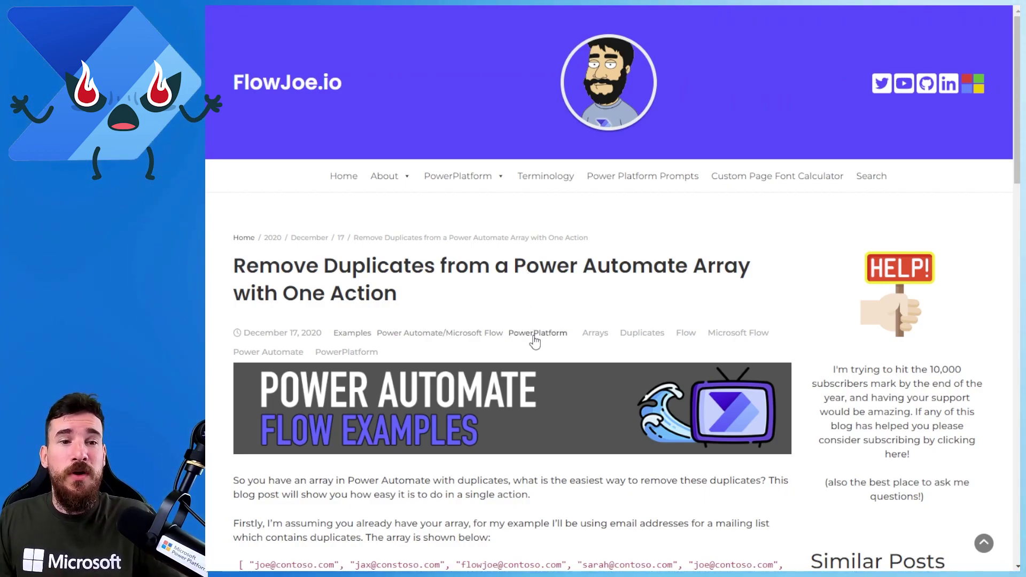
{"action": "scroll", "coordinate": [535, 371], "scroll_direction": "down", "scroll_amount": 2}
{"action": "scroll", "coordinate": [535, 374], "scroll_direction": "down", "scroll_amount": 2}
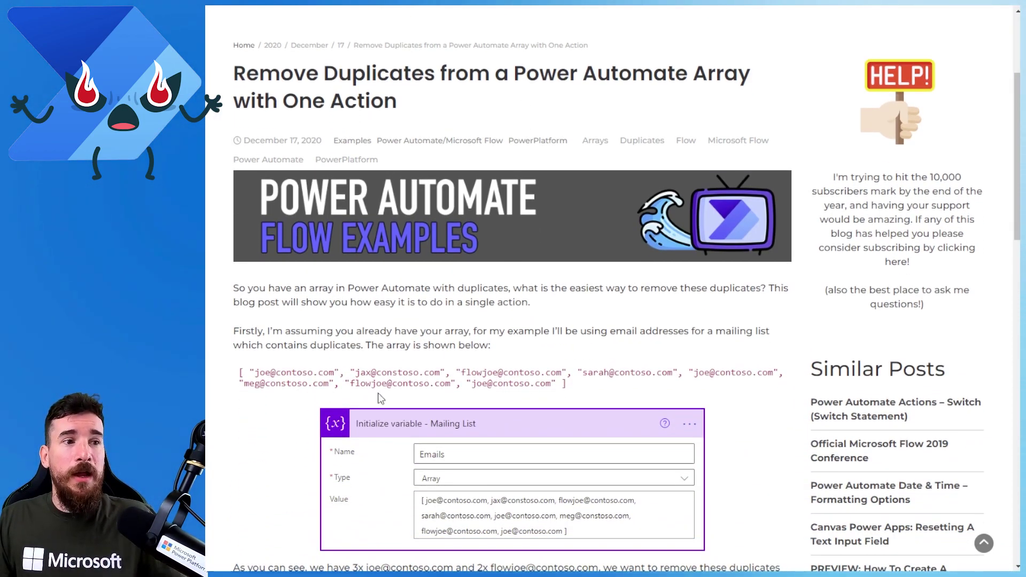
{"action": "scroll", "coordinate": [498, 408], "scroll_direction": "down", "scroll_amount": 1}
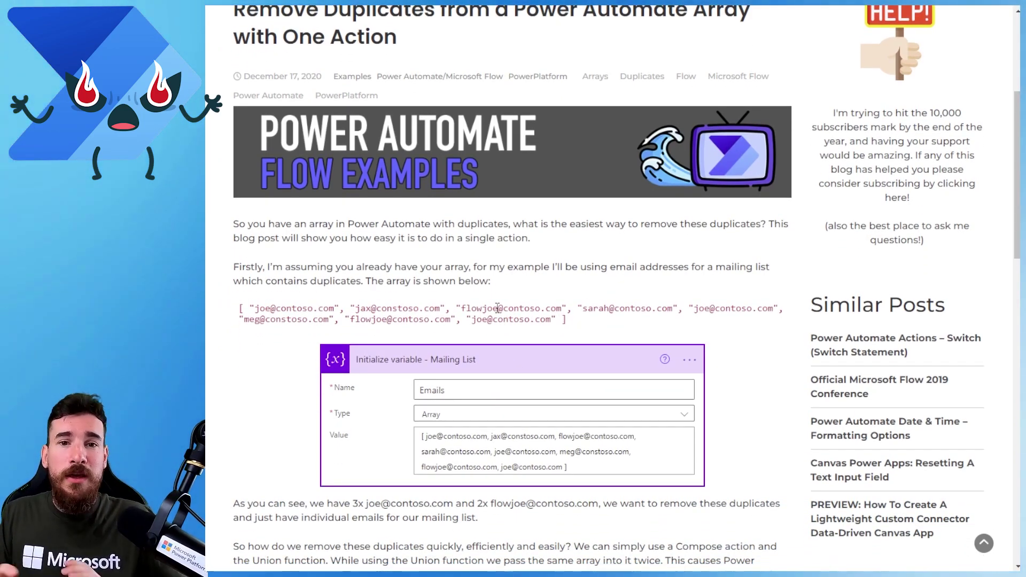
{"action": "scroll", "coordinate": [497, 308], "scroll_direction": "down", "scroll_amount": 5}
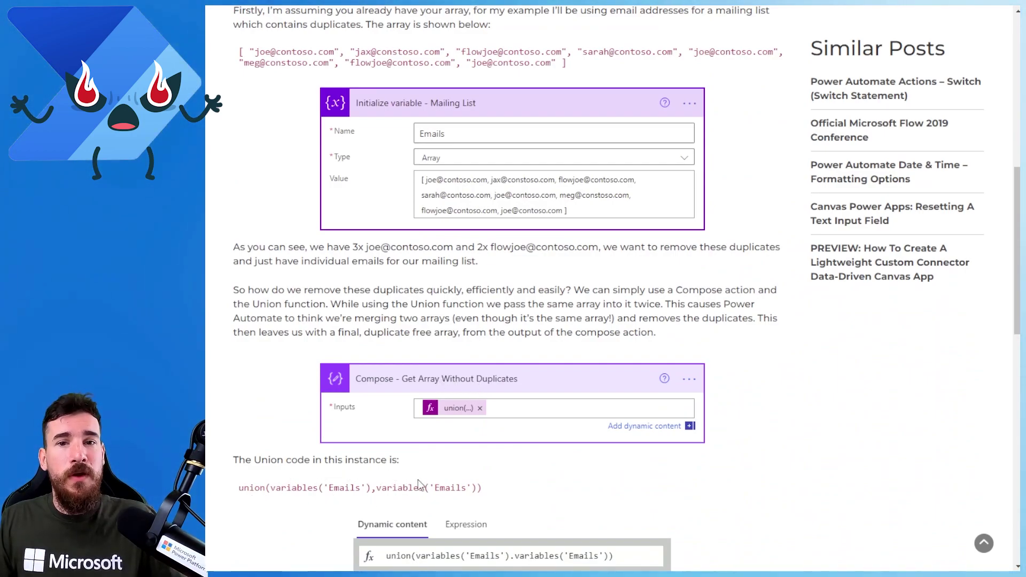
{"action": "scroll", "coordinate": [416, 483], "scroll_direction": "down", "scroll_amount": 1}
{"action": "scroll", "coordinate": [416, 483], "scroll_direction": "down", "scroll_amount": 1}
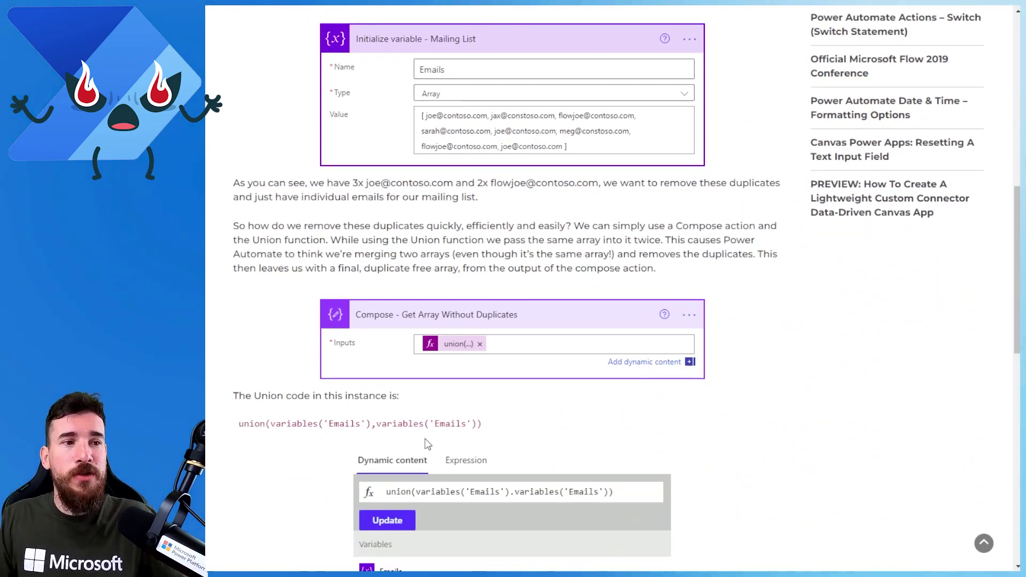
{"action": "scroll", "coordinate": [425, 438], "scroll_direction": "up", "scroll_amount": 4}
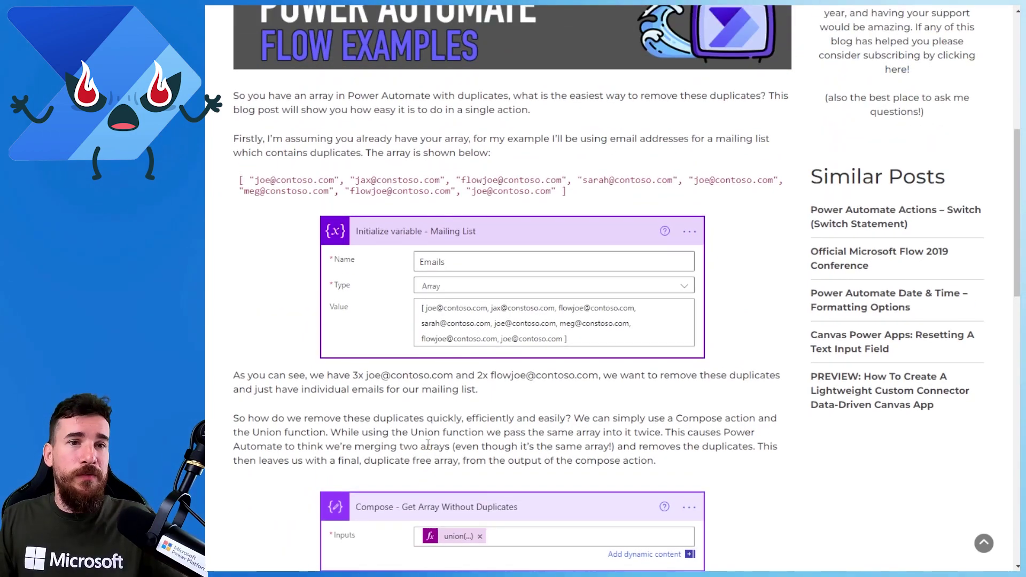
{"action": "scroll", "coordinate": [427, 445], "scroll_direction": "up", "scroll_amount": 3}
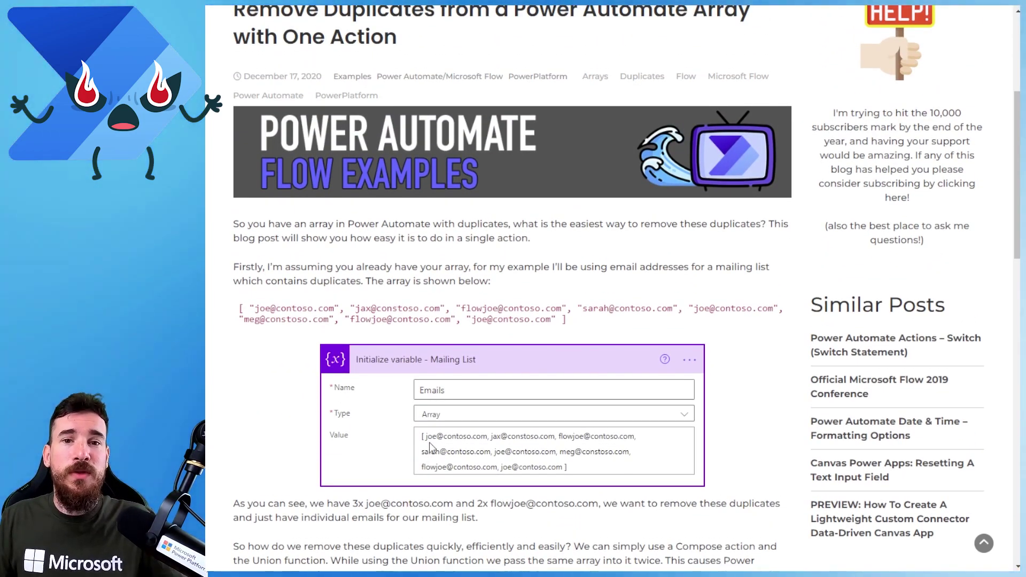